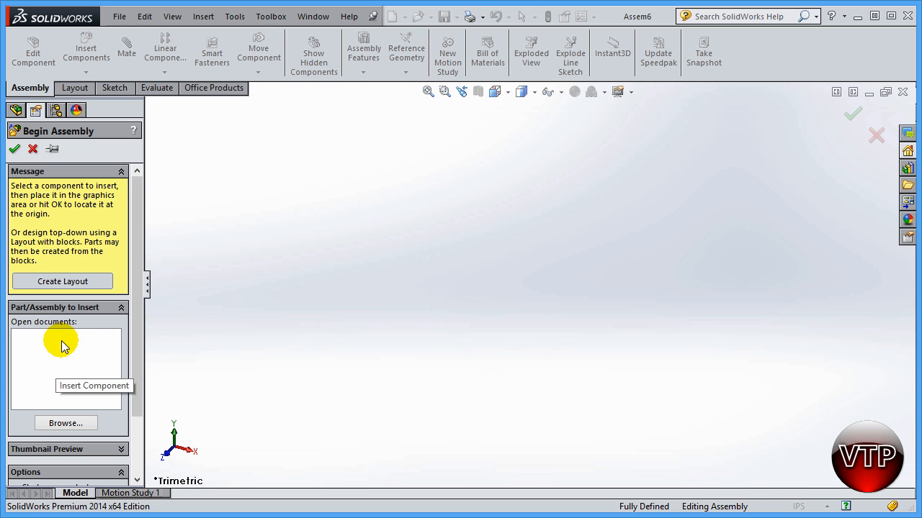
Browse for a component to insert and preview the Base, Ring and Rod part files
left_click(64, 424)
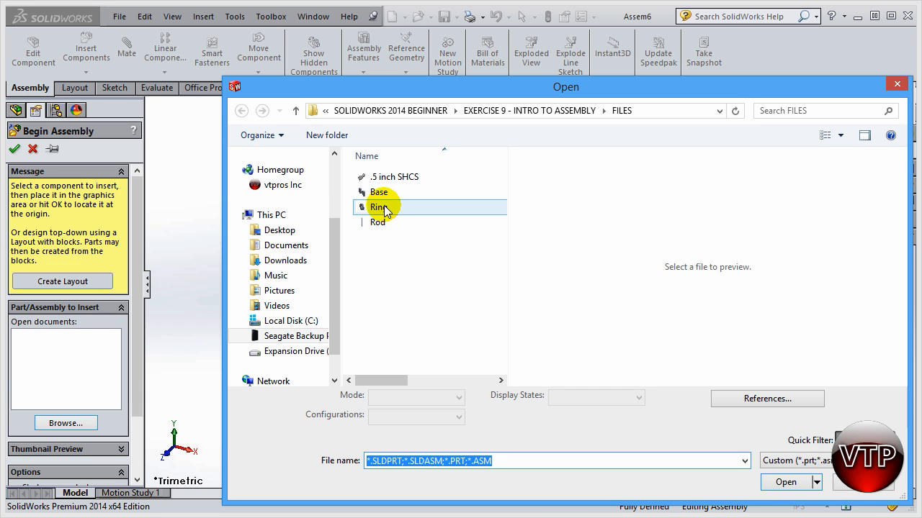
left_click(384, 196)
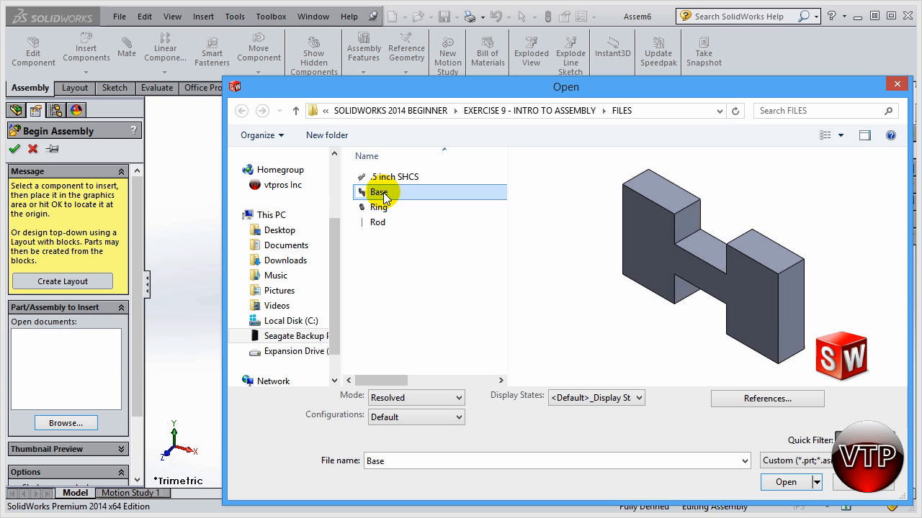
left_click(381, 208)
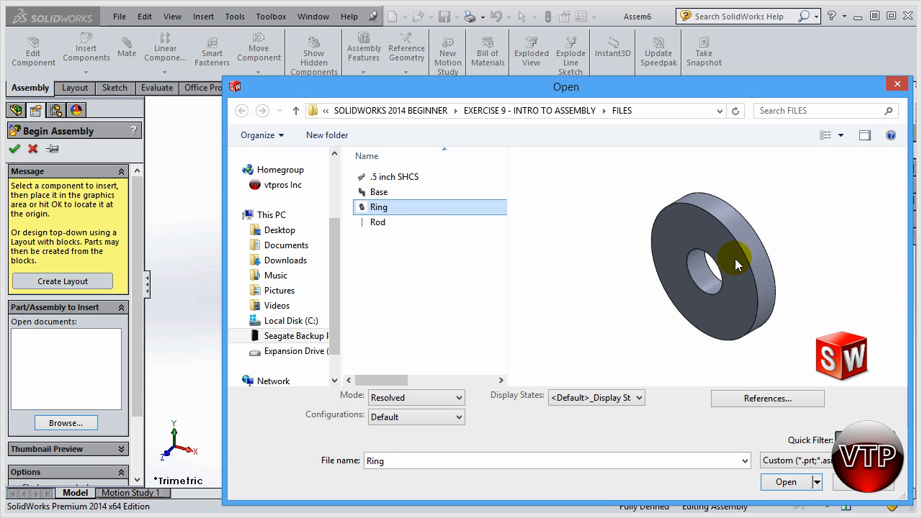
left_click(375, 223)
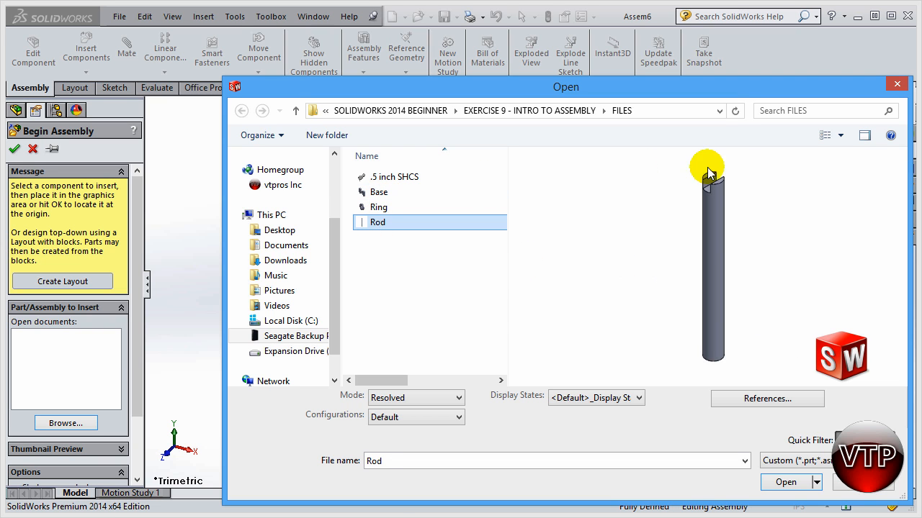
Show the part files as extra large icons and hide the preview pane of the file browser
left_click(840, 136)
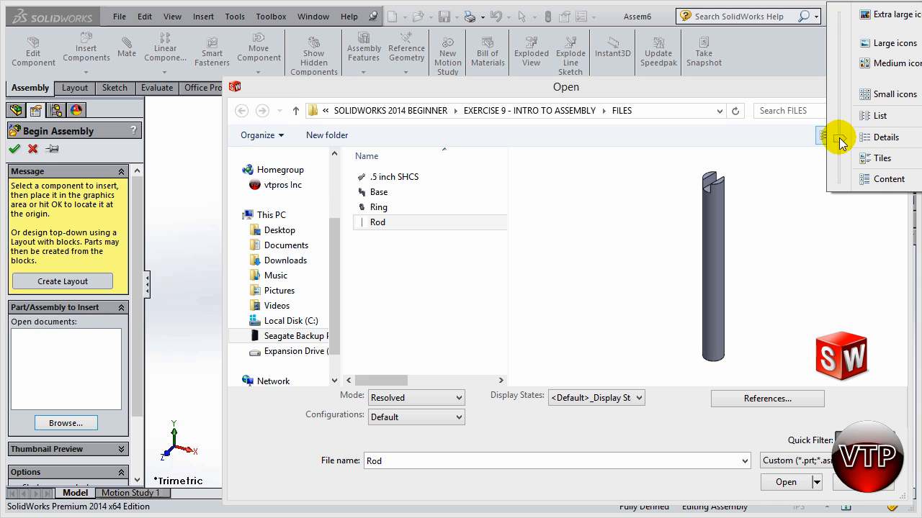
left_click(790, 135)
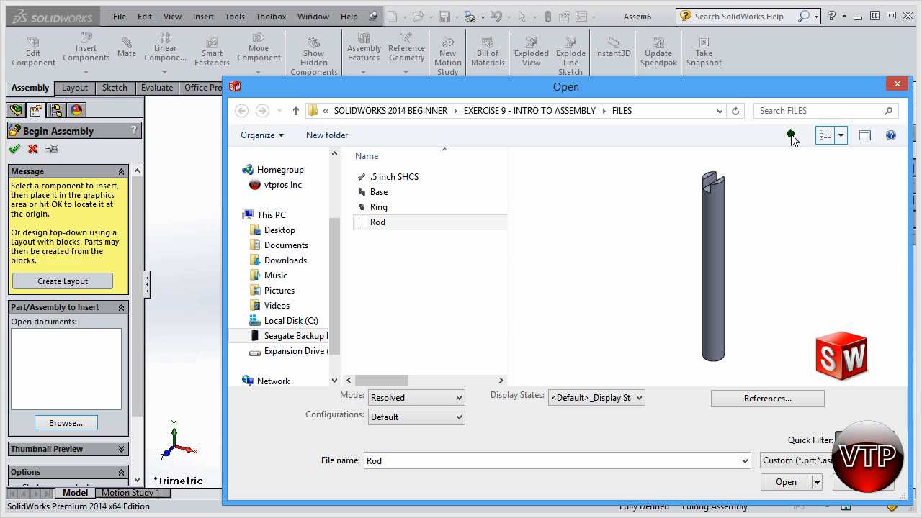
left_click(838, 136)
left_click(884, 12)
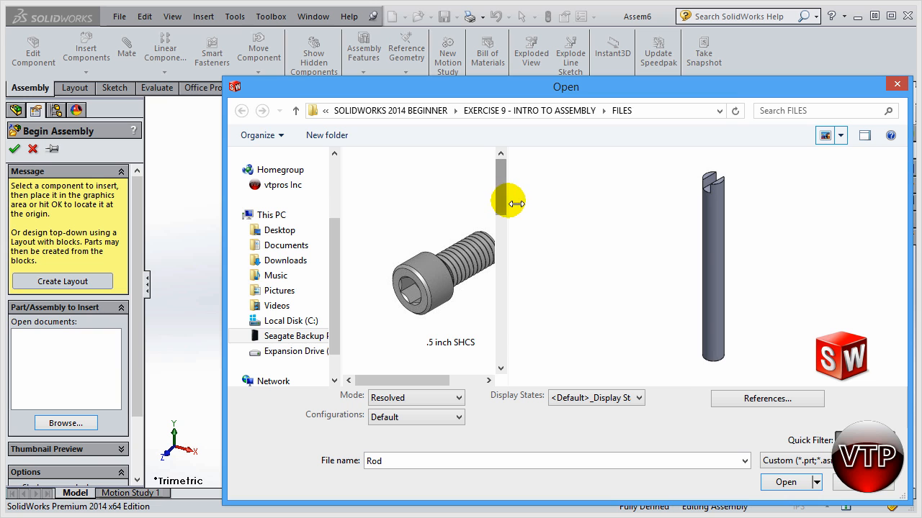
left_click_drag(515, 204, 799, 211)
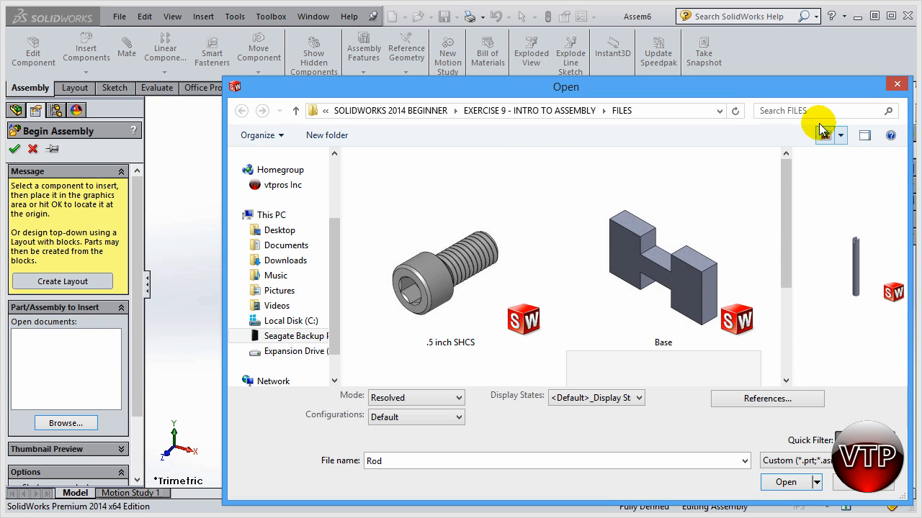
left_click(864, 136)
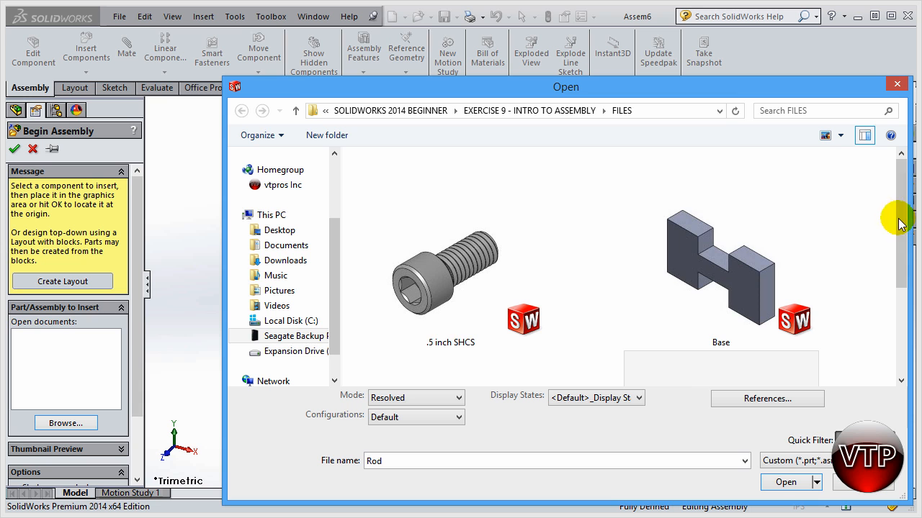
Insert the Base part as the first component, placing it in the middle of the graphics area
left_click_drag(900, 191, 901, 298)
left_click(414, 353)
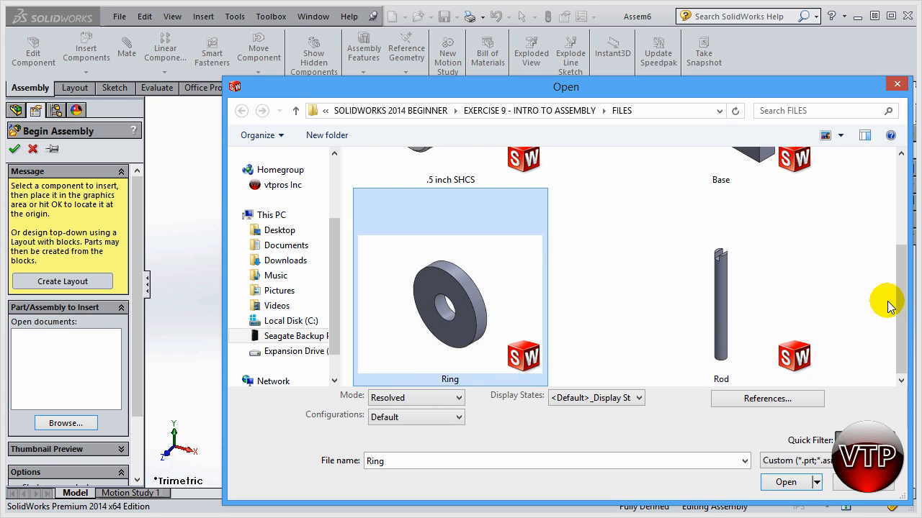
scroll(886, 306, "up", 2)
left_click(733, 245)
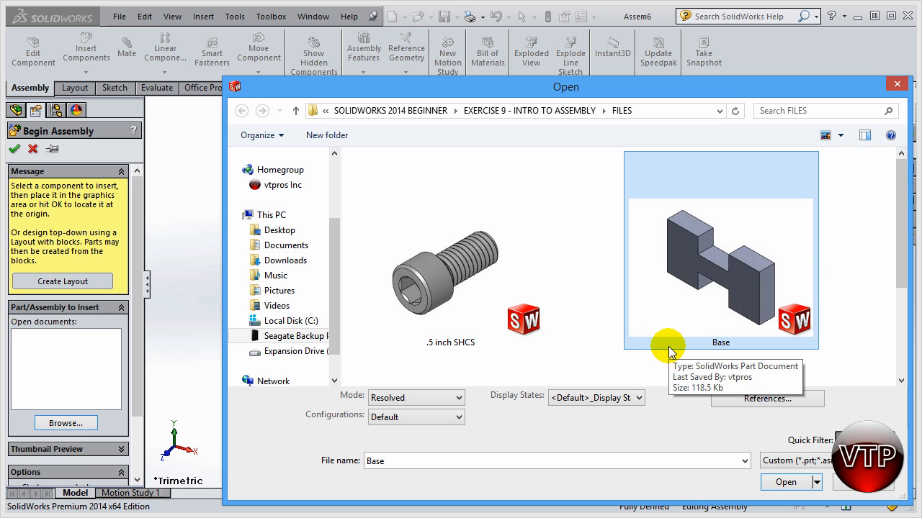
left_click(784, 483)
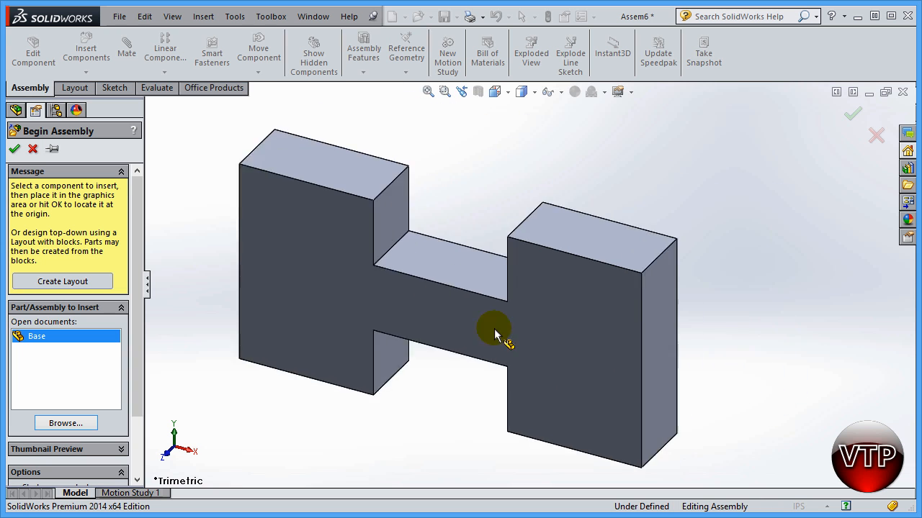
left_click(551, 274)
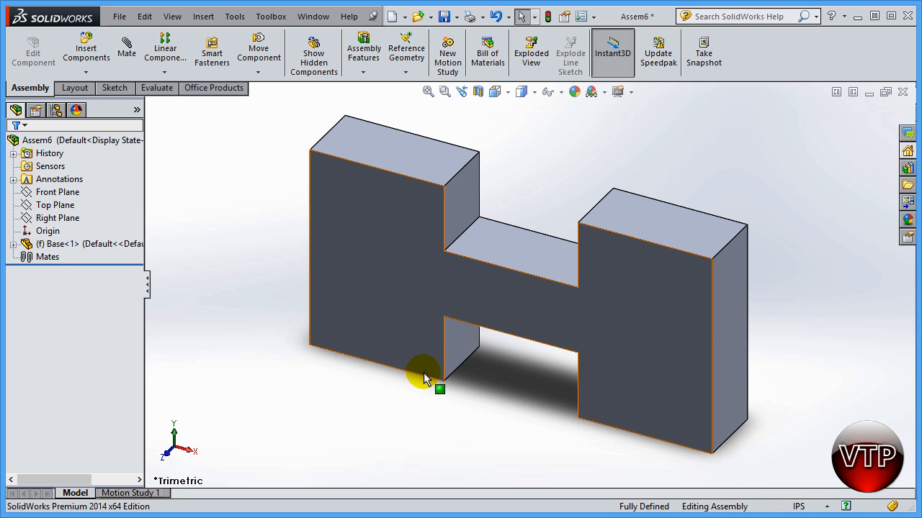
Insert the Rod part into the assembly, placing it upright in free space beside the Base
middle_click_drag(405, 392, 465, 323)
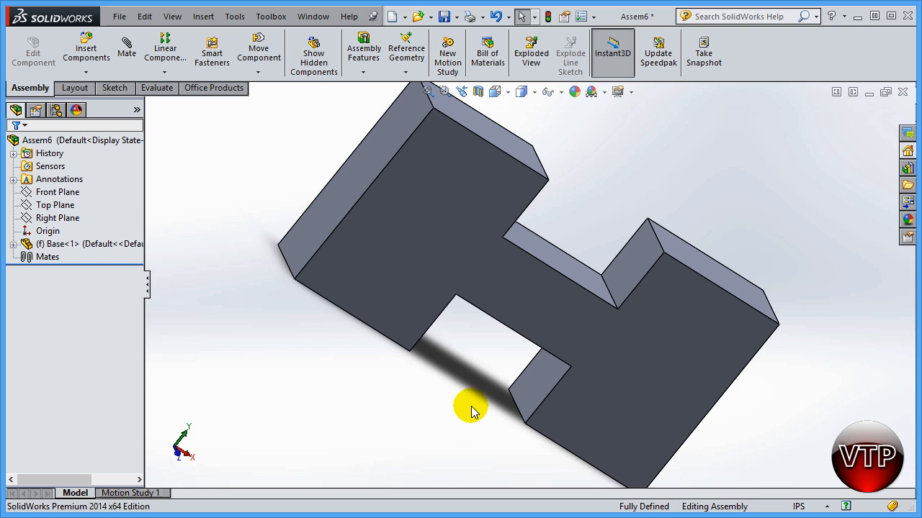
middle_click_drag(463, 418, 483, 353)
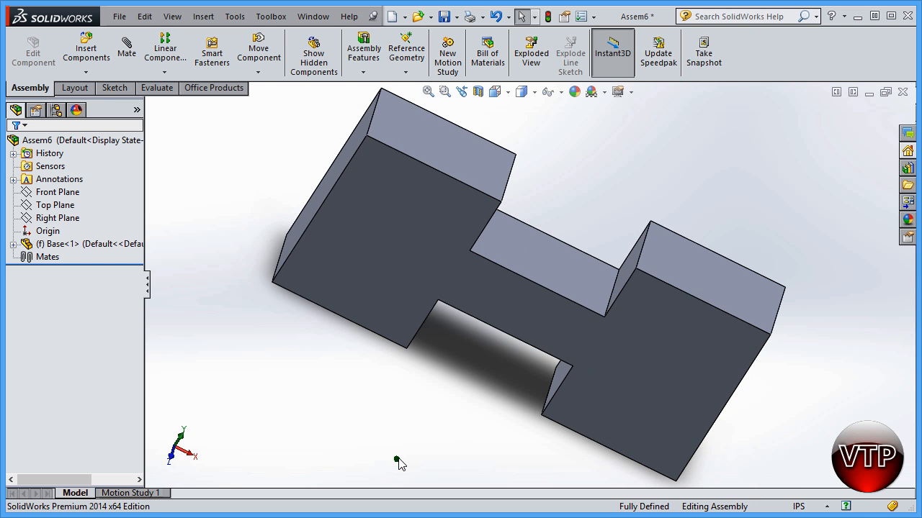
scroll(398, 460, "up", 5)
middle_click_drag(501, 250, 501, 222)
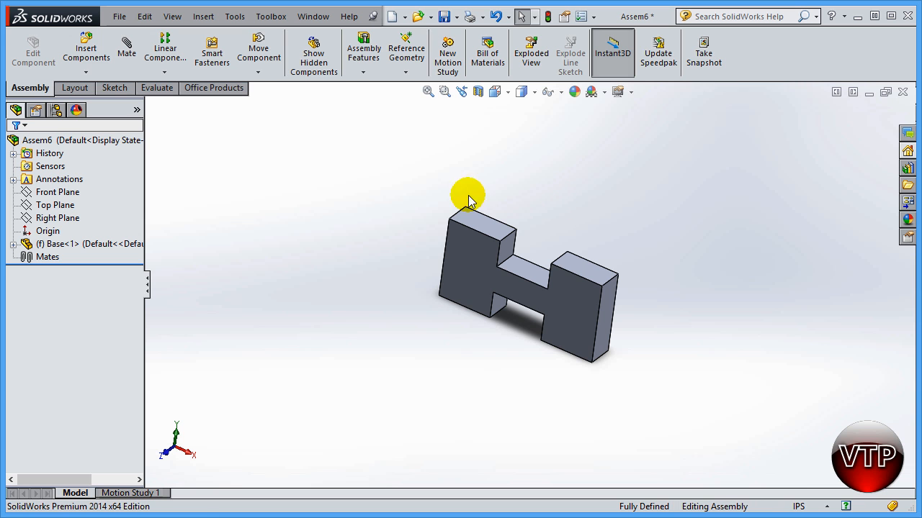
left_click(87, 51)
left_click(65, 401)
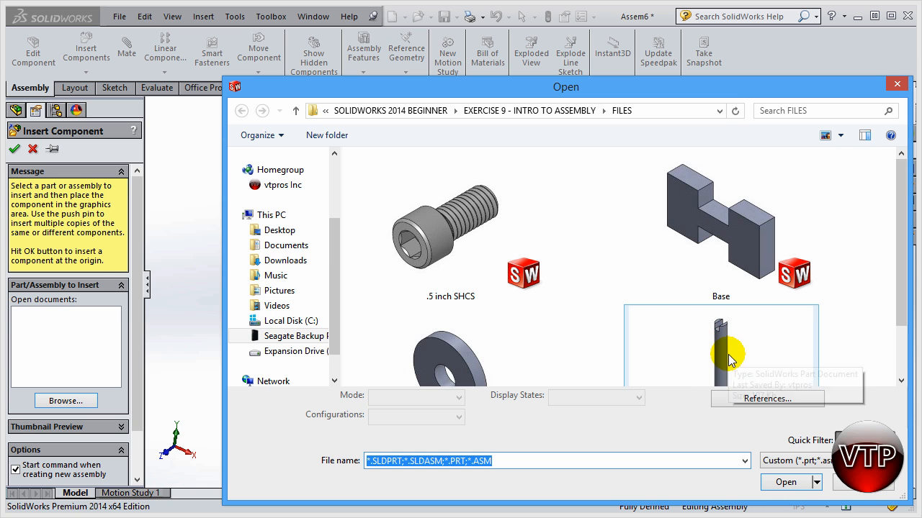
left_click(729, 360)
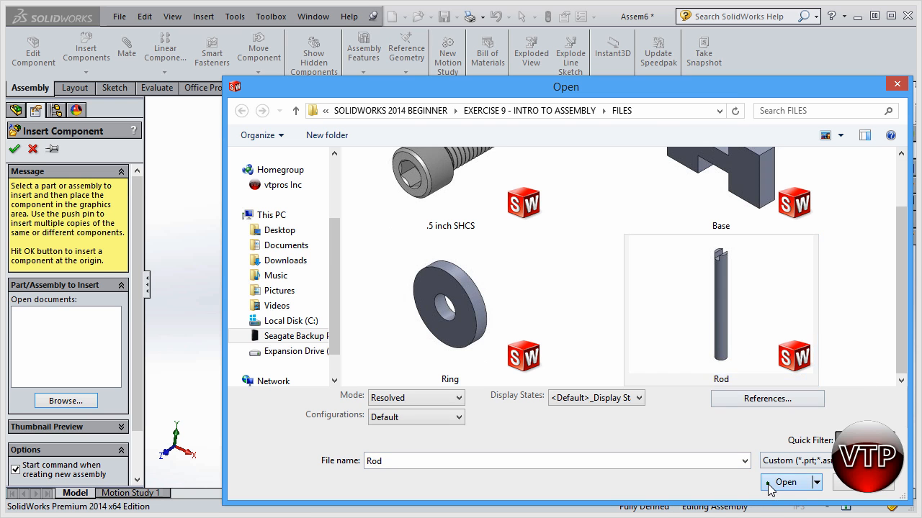
left_click(769, 484)
left_click(353, 216)
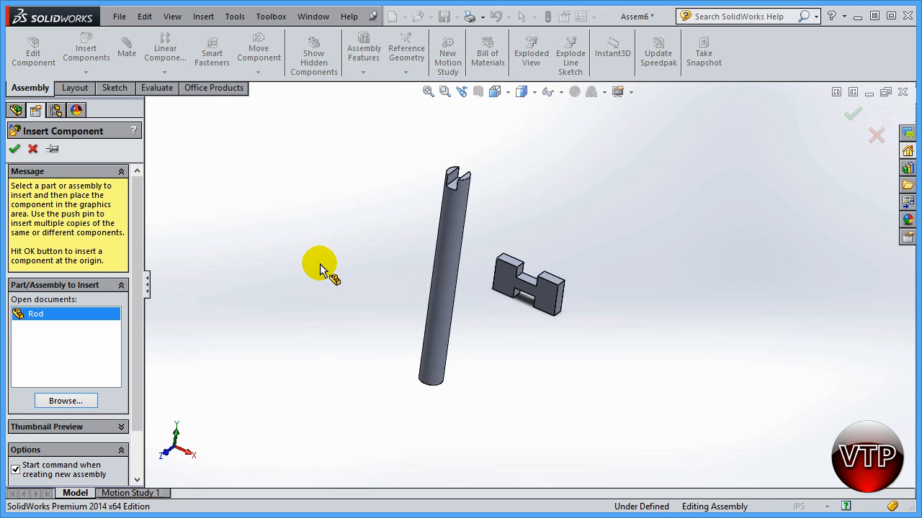
left_click(415, 365)
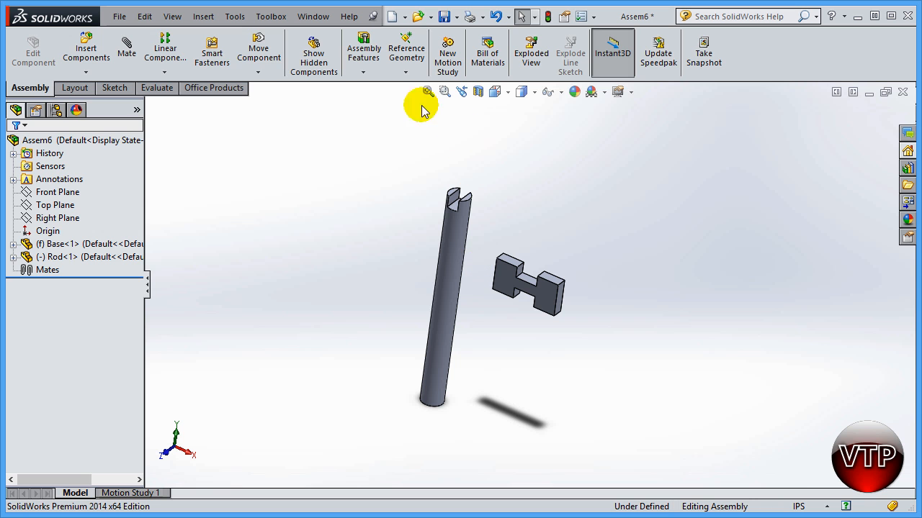
Insert the Ring part into the assembly, placing it in free space below the Base
left_click(85, 47)
left_click(76, 400)
left_click(467, 373)
left_click(785, 482)
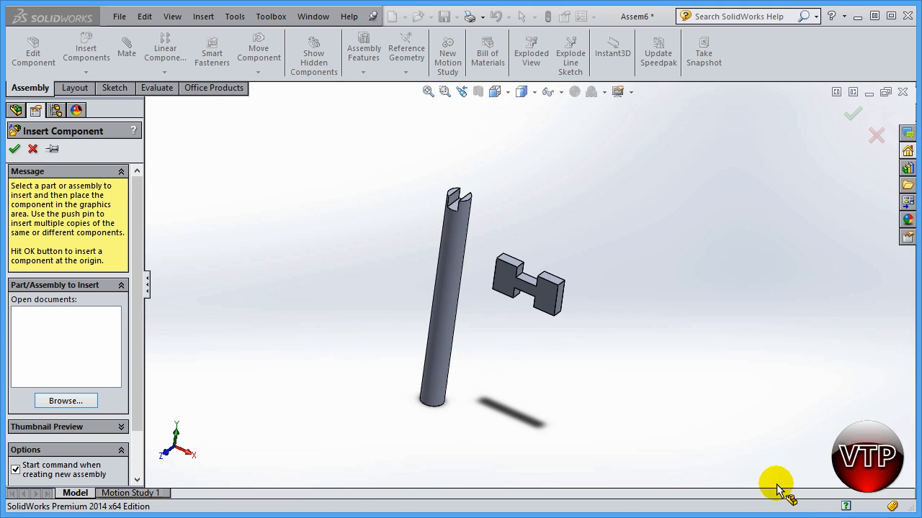
left_click(500, 400)
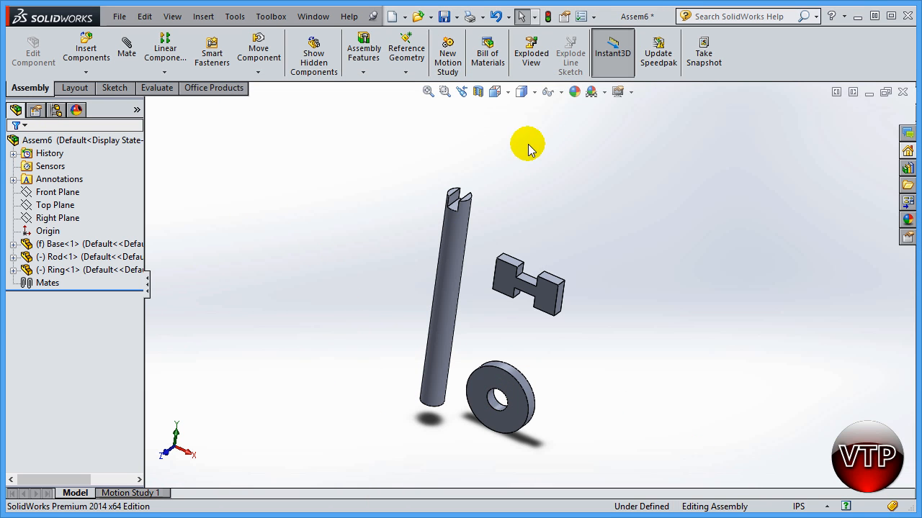
Move the Rod farther from the Base and the Ring closer beneath it, and try to move the fixed Base
left_click_drag(447, 326, 401, 264)
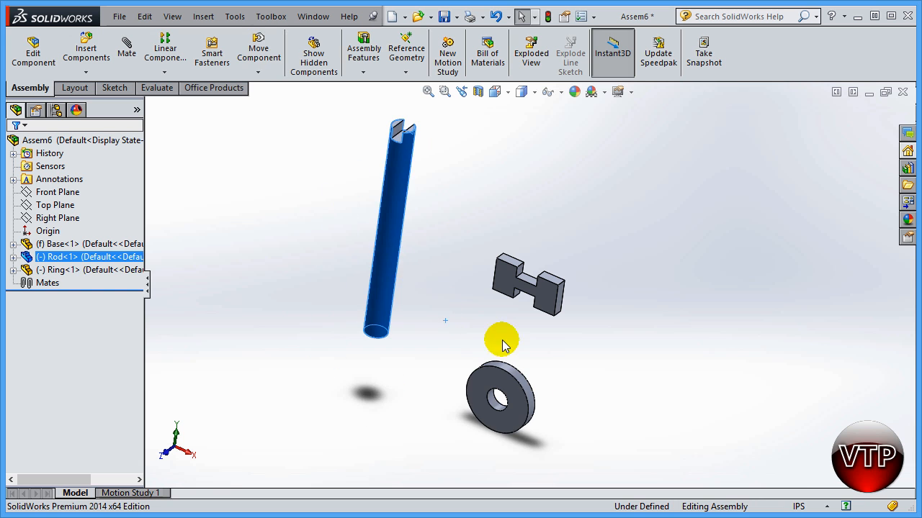
mouse_move(513, 373)
left_mouse_down()
mouse_move(673, 314)
mouse_move(497, 349)
mouse_move(500, 371)
left_mouse_up()
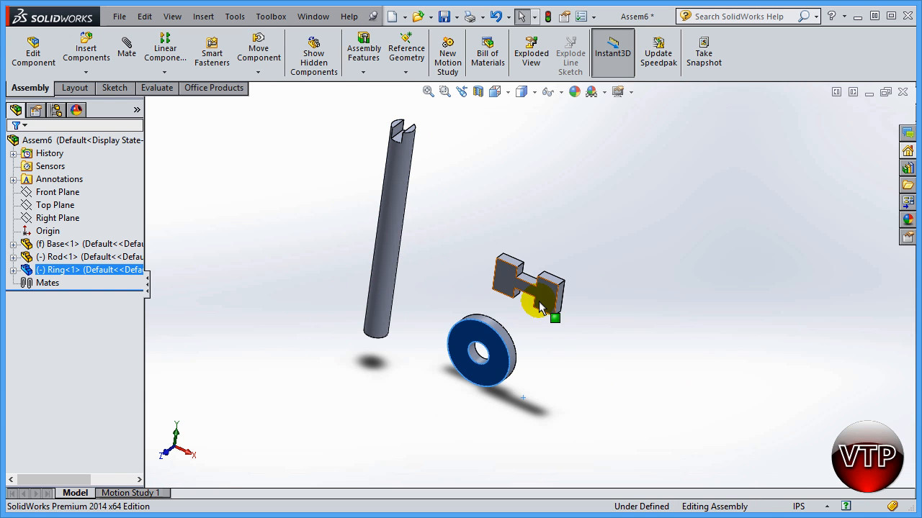
left_click_drag(539, 303, 638, 244)
left_click(531, 278)
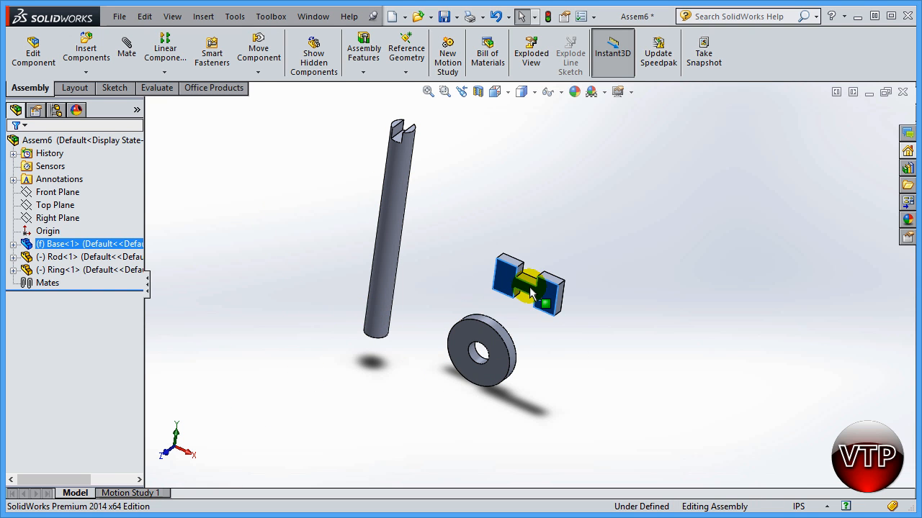
left_click(541, 251)
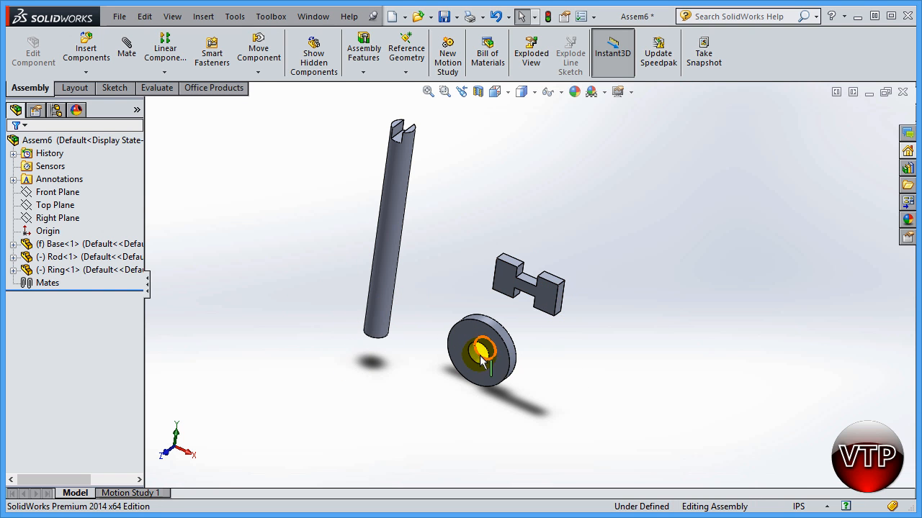
left_click(425, 386)
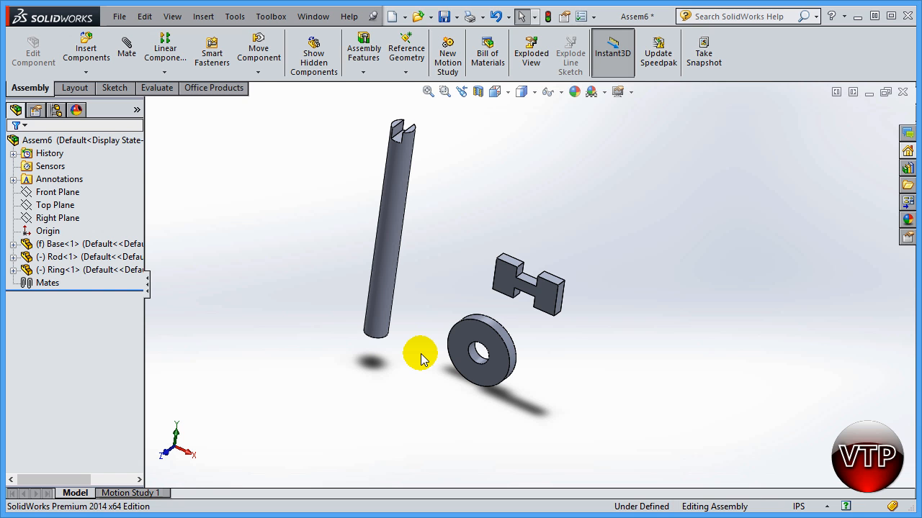
left_click(469, 343)
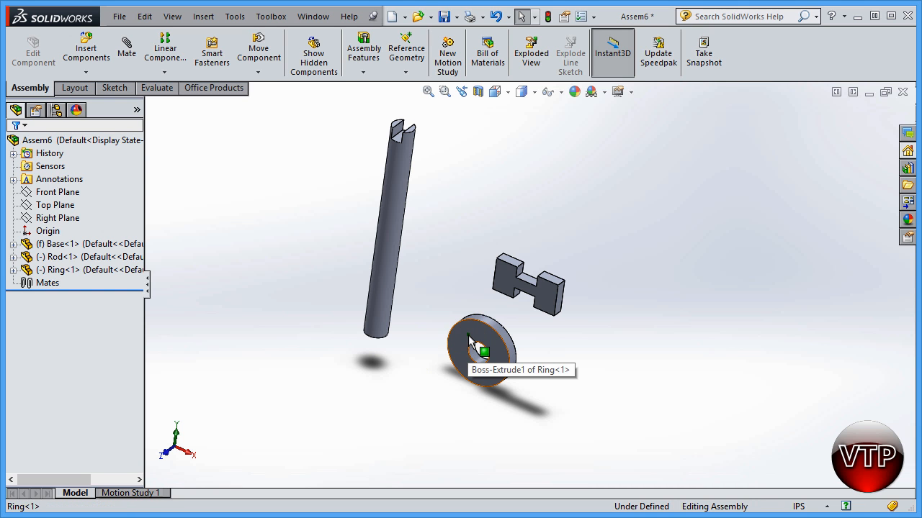
left_click(389, 309)
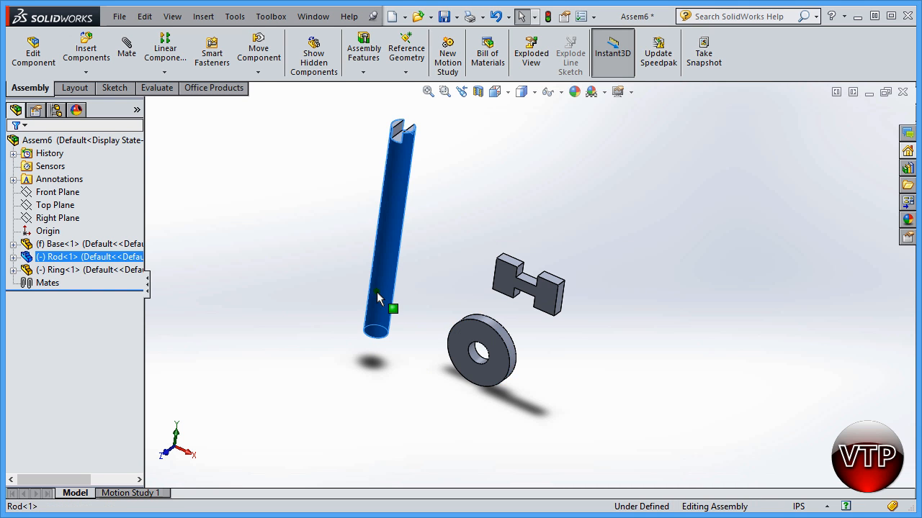
left_click(546, 303)
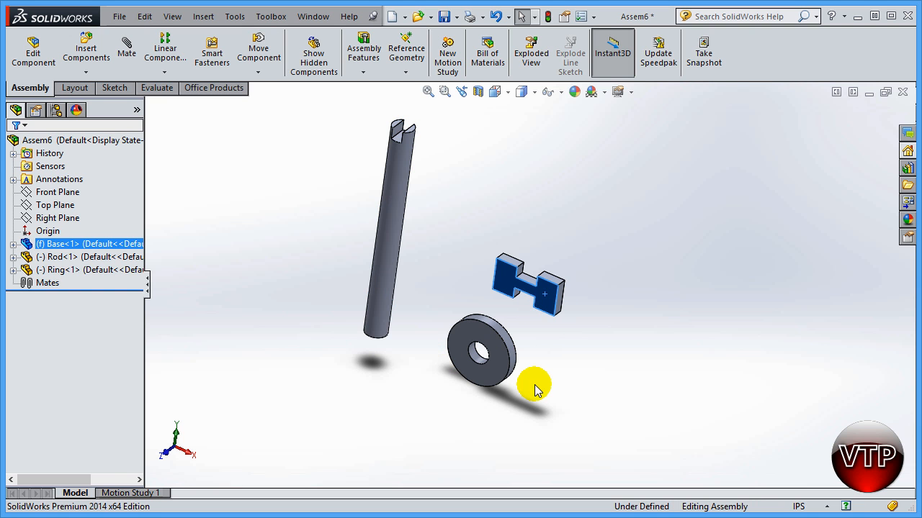
left_click(535, 386)
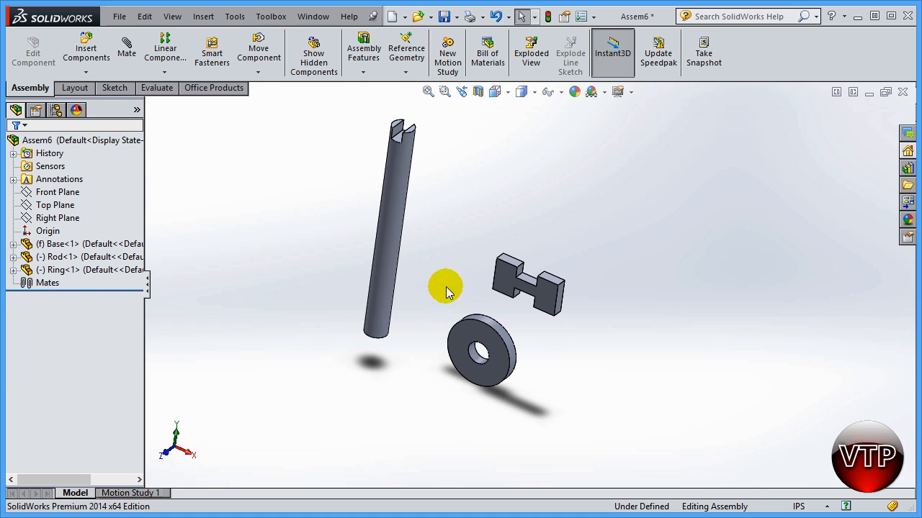
left_click(393, 202)
left_click(548, 304)
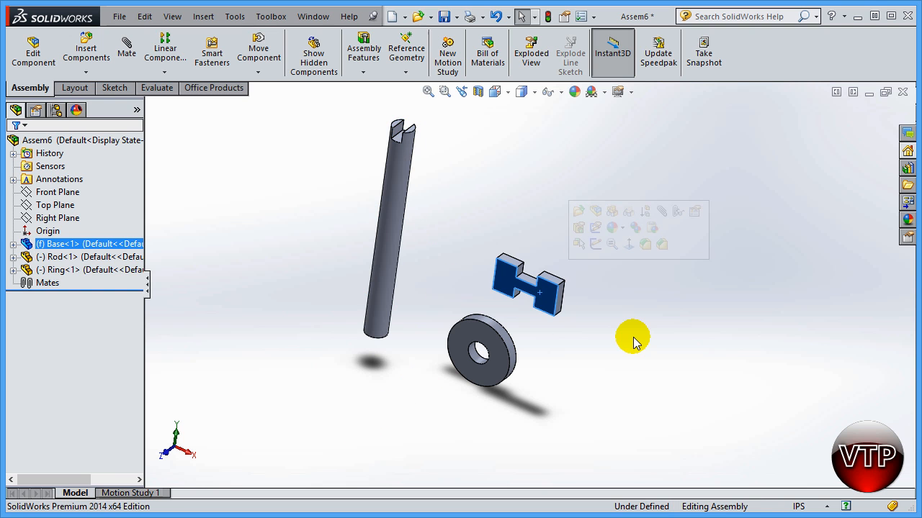